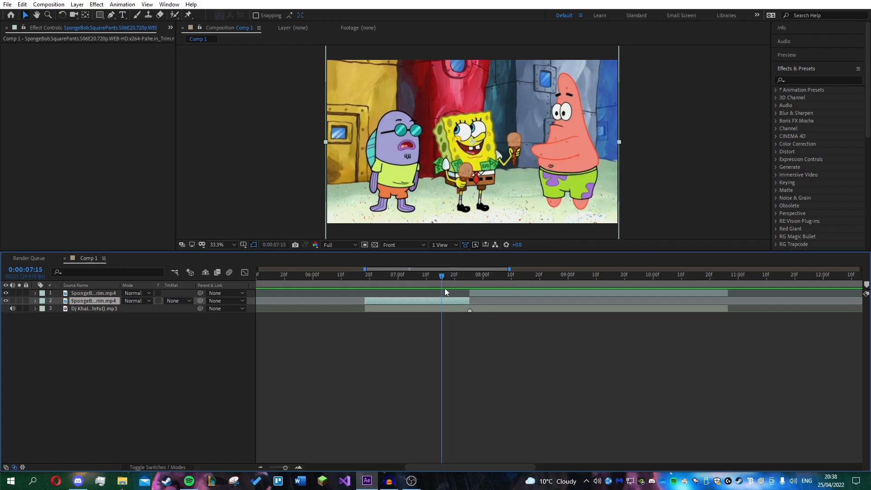
- Find the S_BlurMoCurves effect and apply it to both video clips in the composition
click(803, 80)
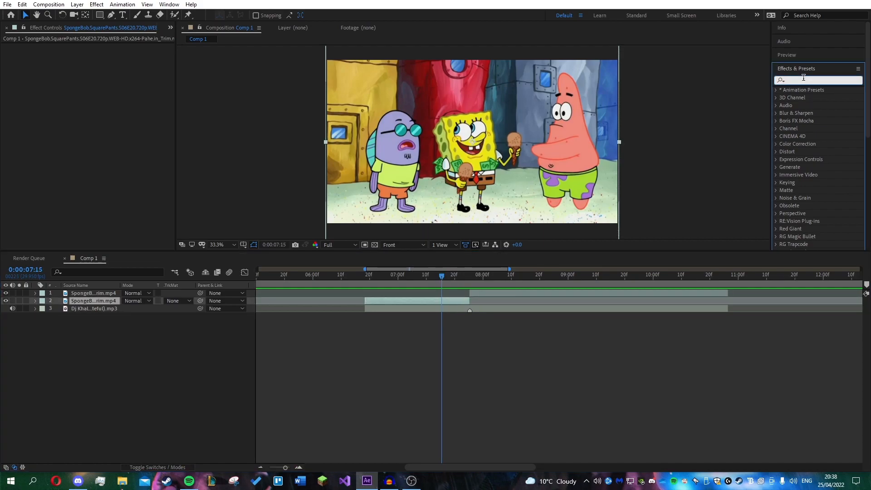
text(s_blurmo)
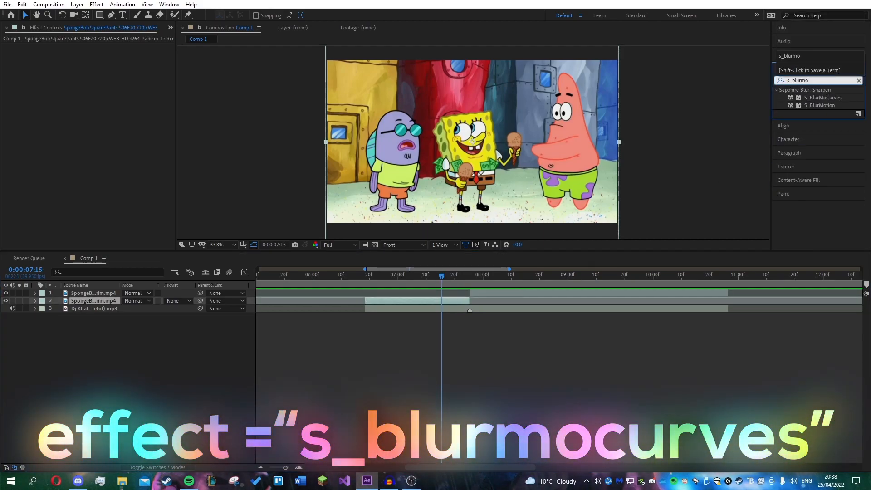
drag(824, 97, 528, 294)
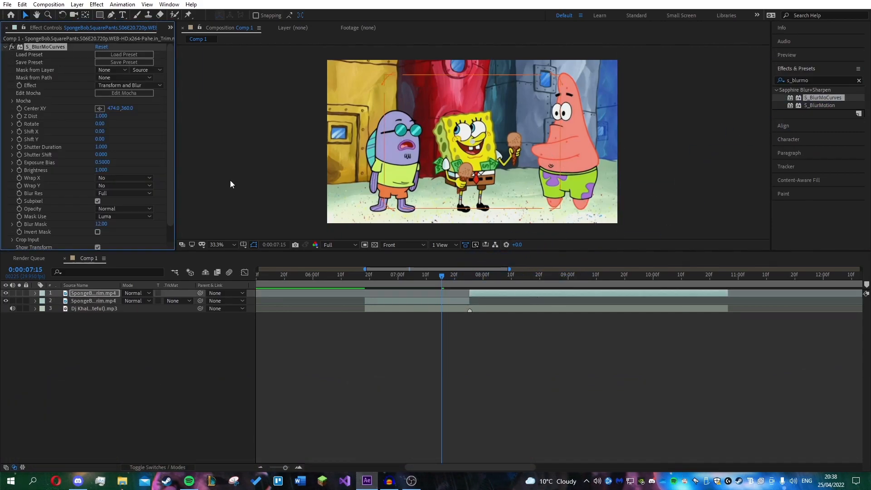
- Set Wrap X and Wrap Y to Reflect in S_BlurMoCurves on the outgoing clip (layer 2)
click(442, 302)
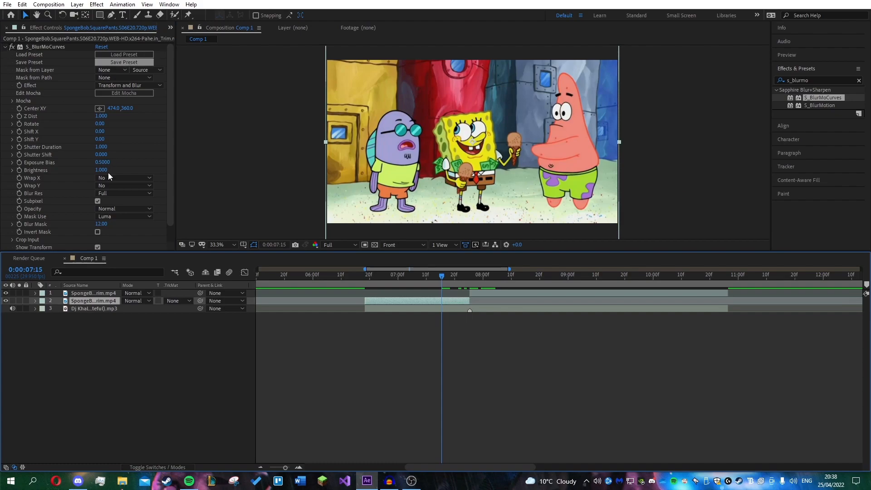
click(123, 178)
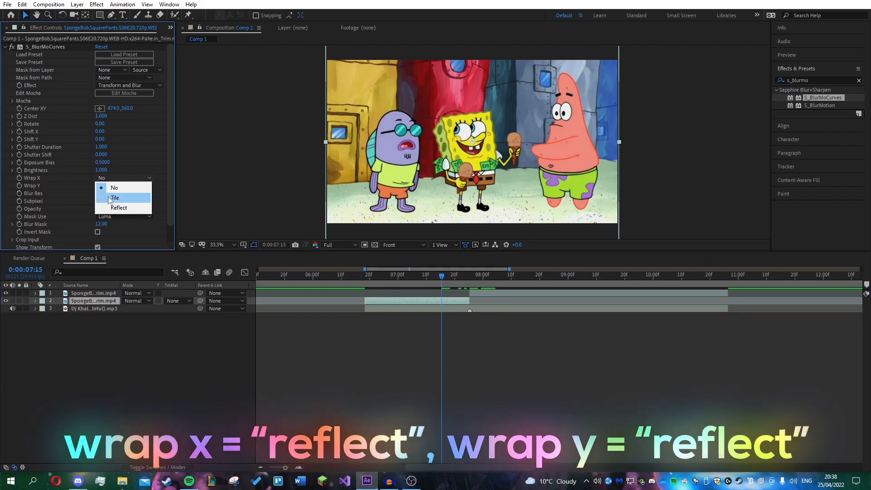
click(119, 207)
click(124, 185)
click(119, 215)
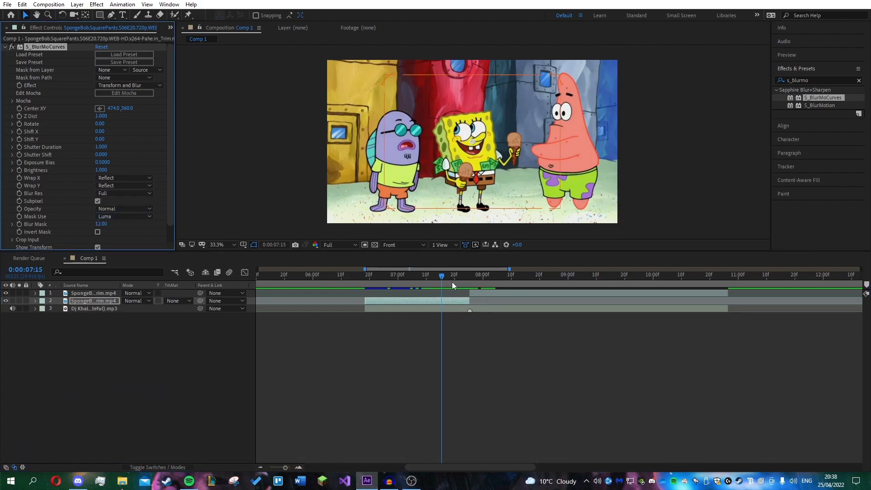
- Set Wrap X and Wrap Y to Reflect in S_BlurMoCurves on the incoming clip (layer 1)
drag(445, 278, 482, 278)
click(482, 293)
click(119, 178)
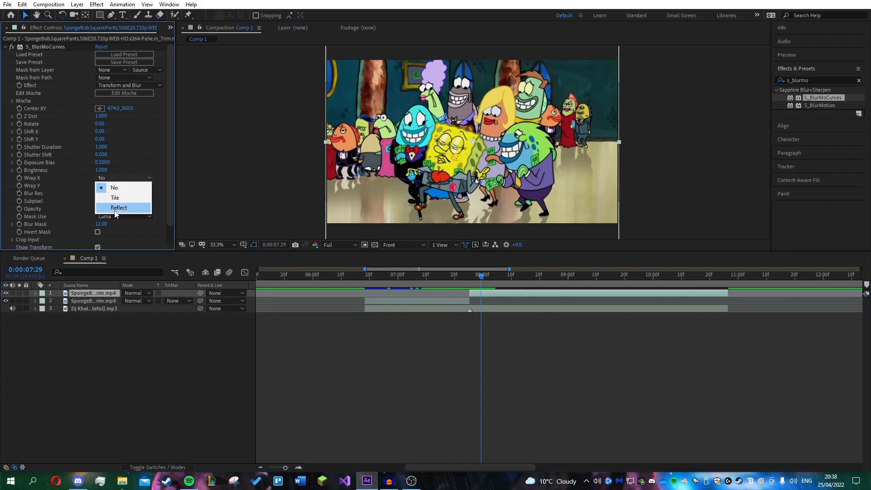
click(119, 206)
click(119, 185)
click(119, 214)
- Add a Z Dist keyframe with value 1 on the outgoing clip at 0:00:07:17, shortly before the cut
drag(482, 281, 470, 279)
scroll(477, 325, up, 3)
click(425, 302)
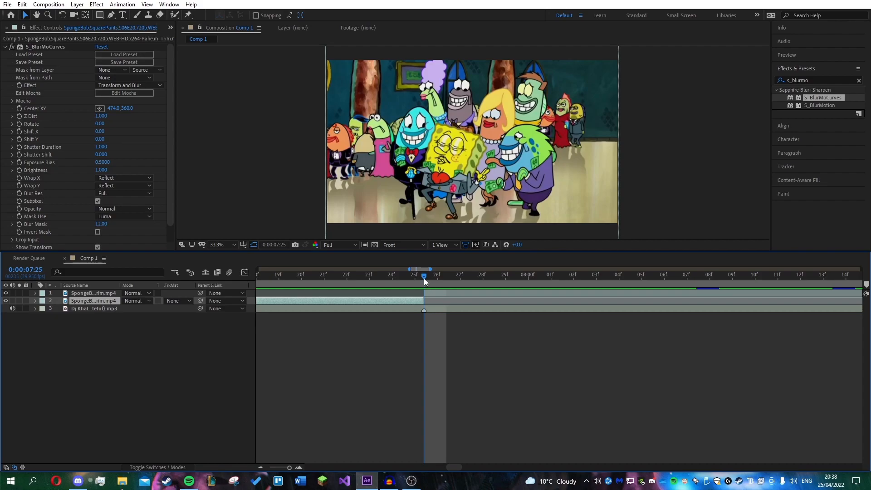
scroll(424, 279, down, 2)
drag(423, 277, 336, 277)
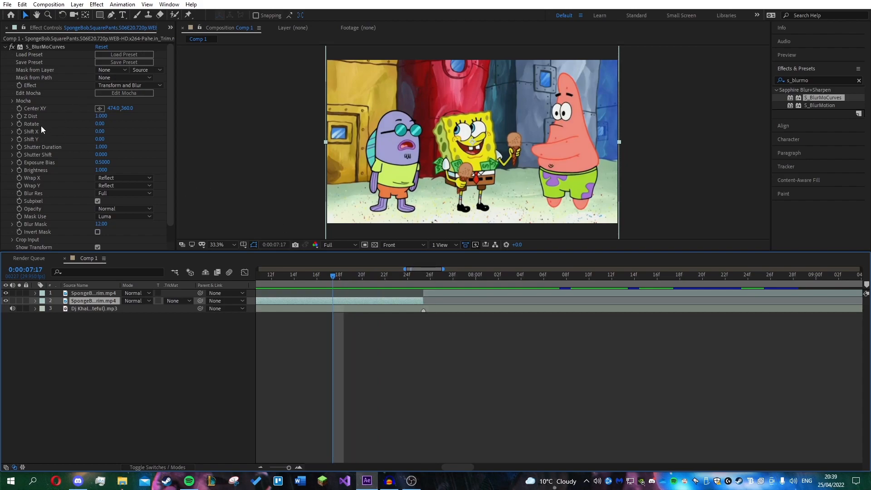
click(18, 116)
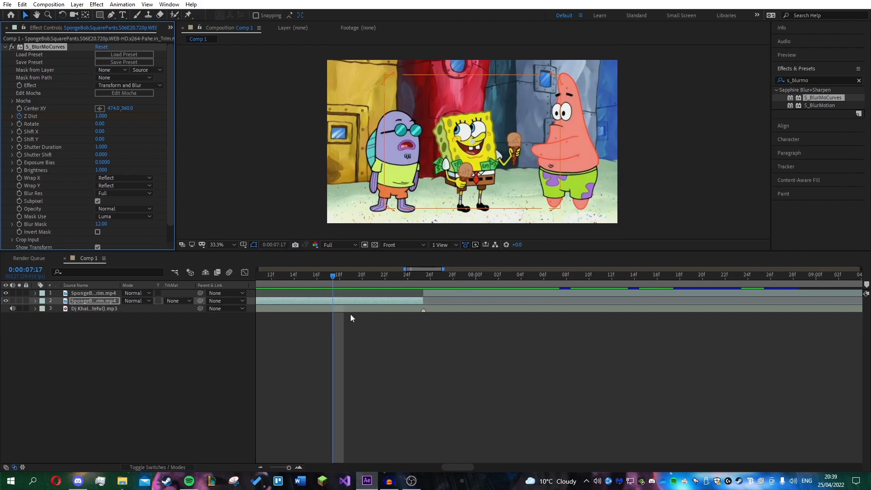
- Reveal the outgoing clip's keyframes and add a Z Dist keyframe of 0.1 at the cut, 0:00:07:25
key(u)
drag(334, 278, 422, 284)
click(102, 116)
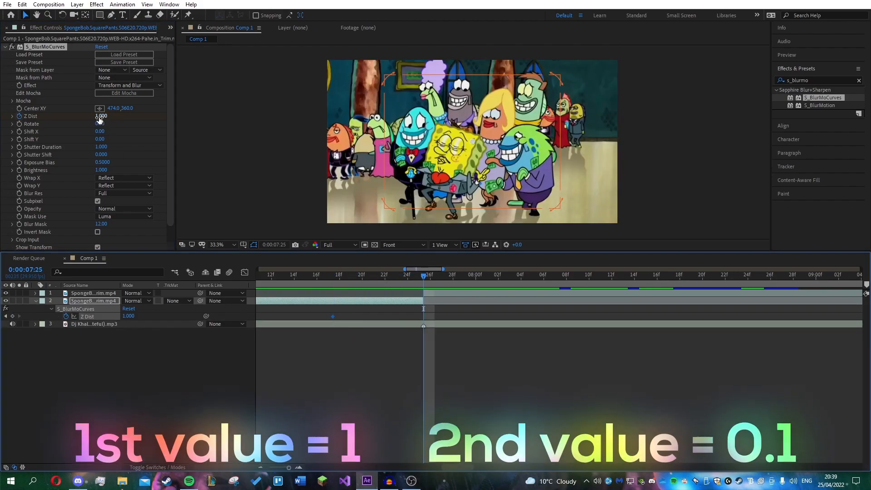
text(0.1)
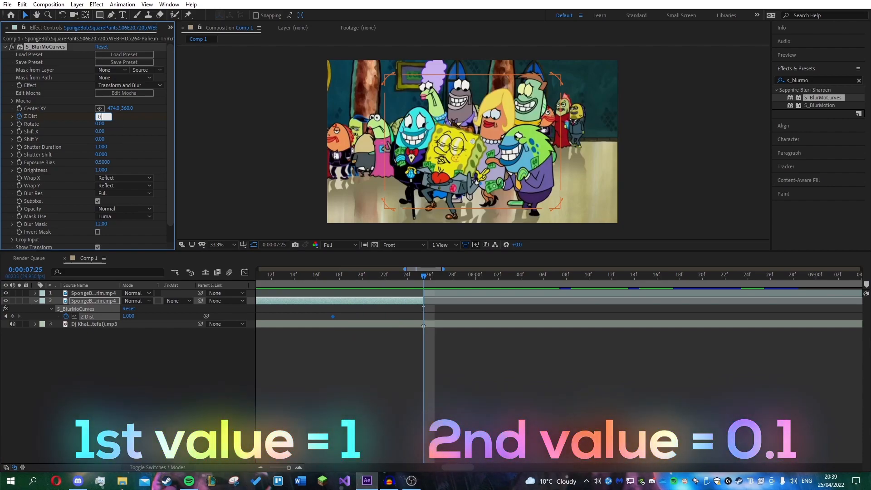
key(Return)
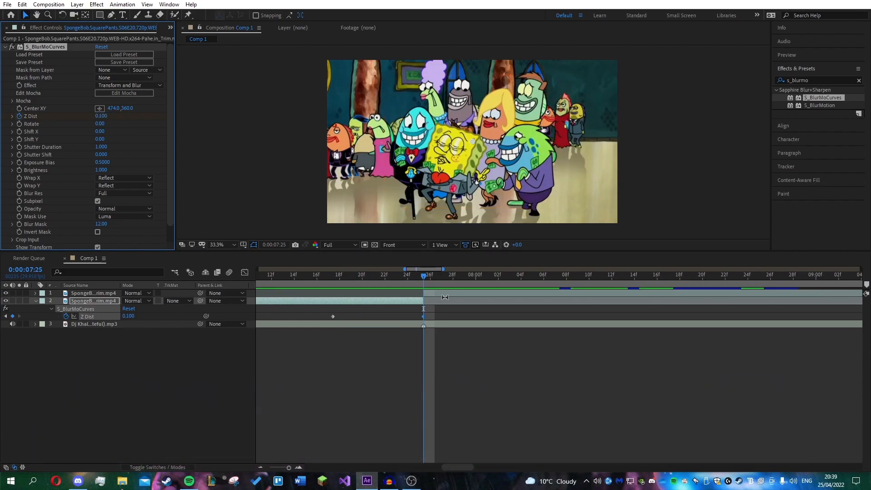
- Add a Z Dist keyframe of 1.9 on the incoming clip at the cut, 0:00:07:25
click(441, 295)
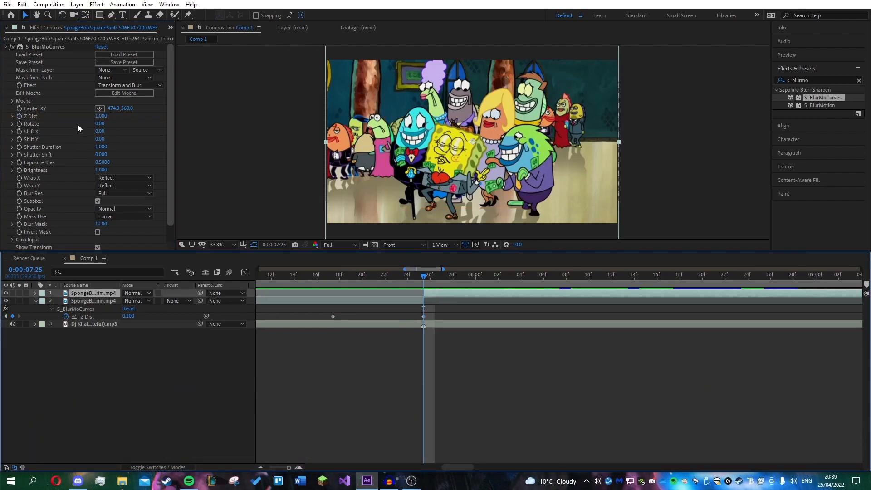
click(23, 119)
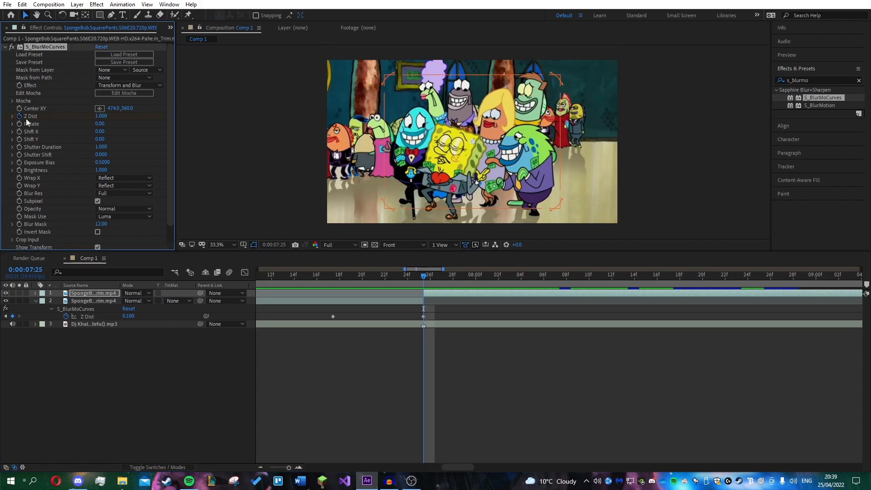
click(100, 116)
text(1.9)
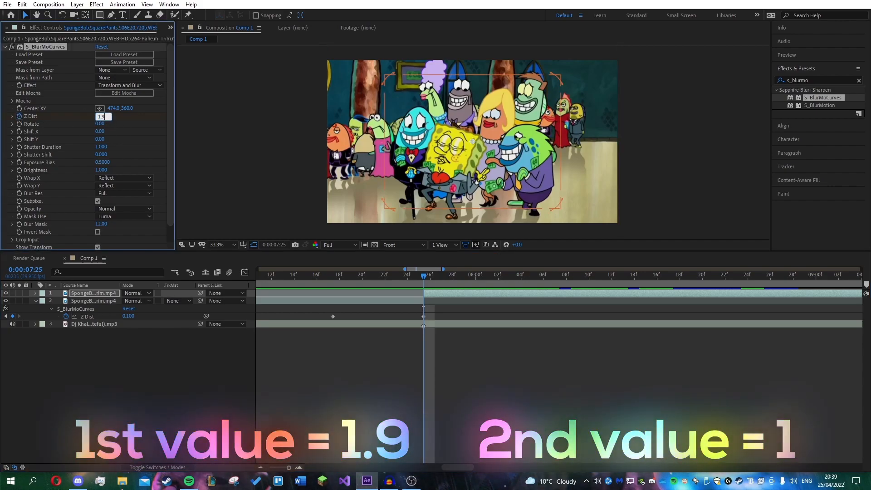
key(Return)
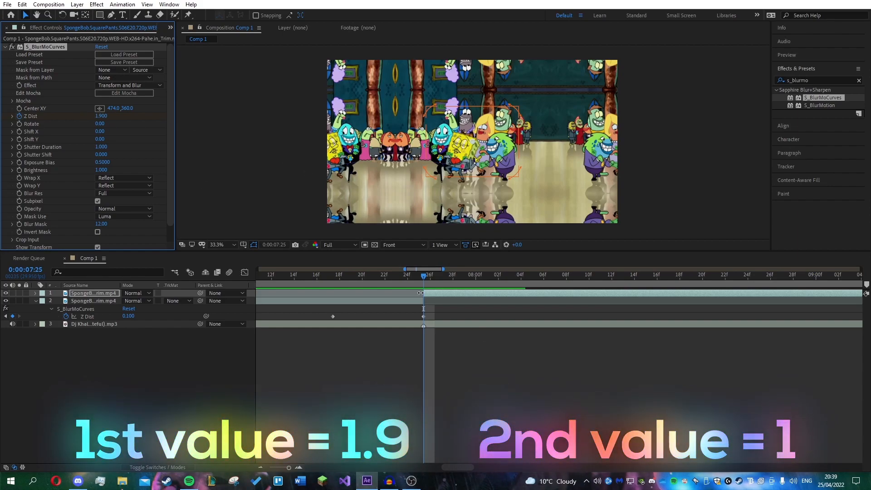
- Reveal the incoming clip's keyframes and add a Z Dist keyframe of 1 at 0:00:08:03
key(u)
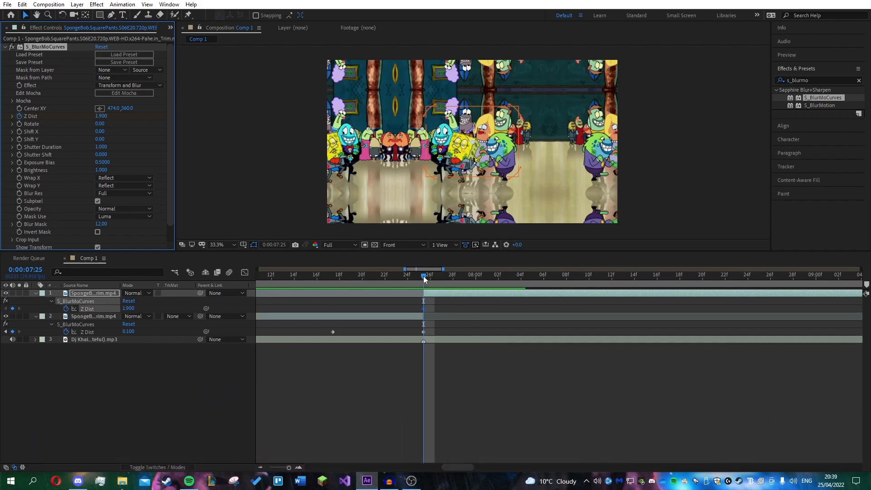
drag(424, 276, 514, 302)
click(101, 116)
key(Return)
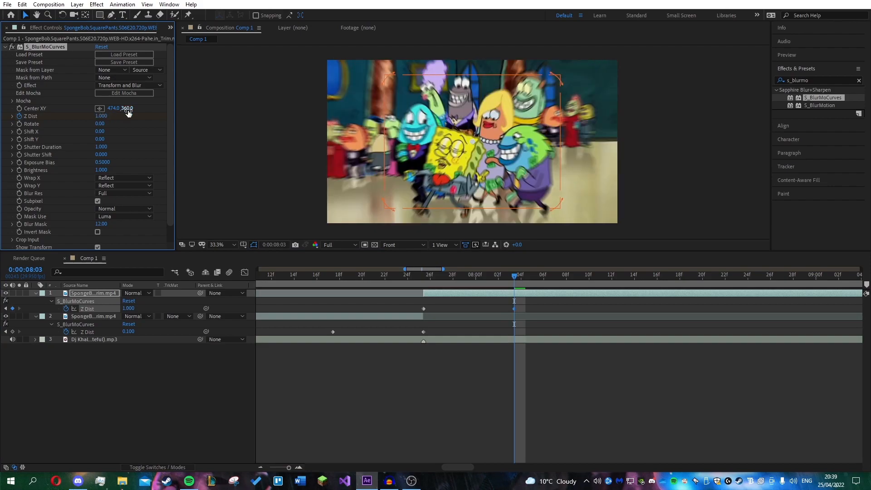
- Apply Easy Ease to both Z Dist keyframes of the outgoing clip (layer 2)
drag(514, 278, 336, 263)
click(374, 339)
click(368, 326)
click(409, 294)
drag(324, 321, 429, 336)
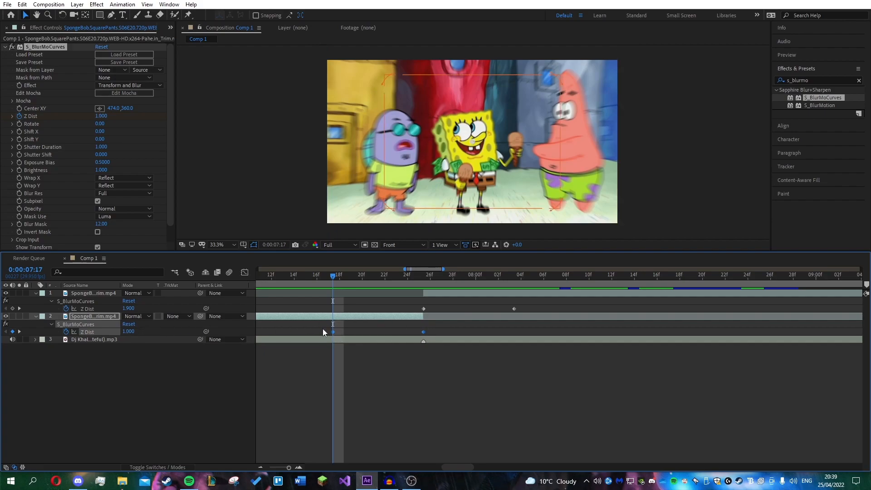
key(F9)
click(338, 330)
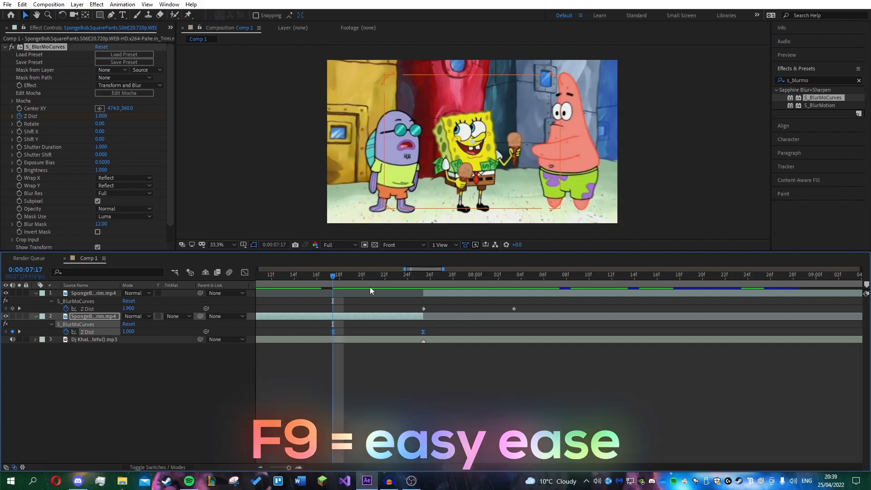
- Apply Easy Ease to both Z Dist keyframes of the incoming clip (layer 1) and preview the transition from 0:00:07:20
drag(421, 304, 519, 310)
right_click(423, 310)
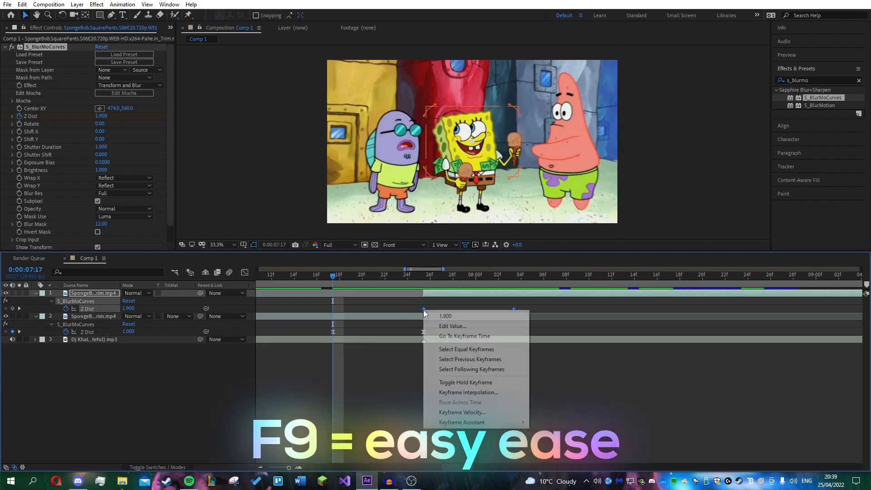
mouse_move(460, 424)
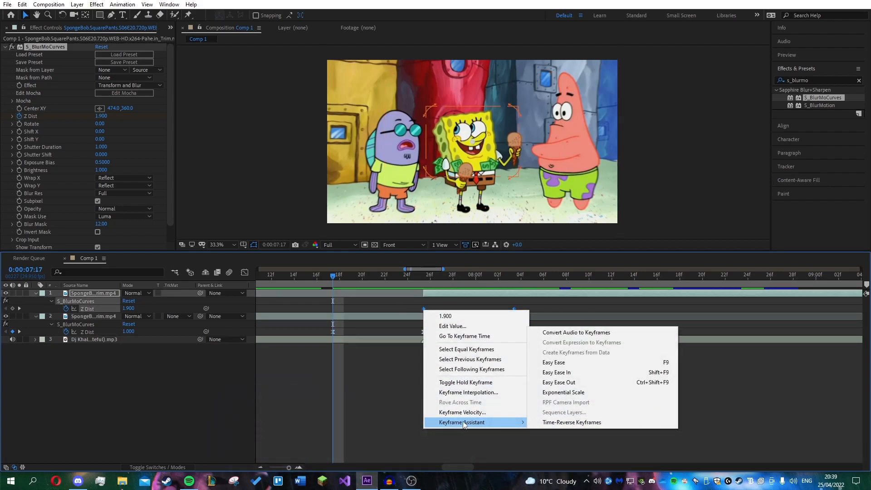
click(551, 363)
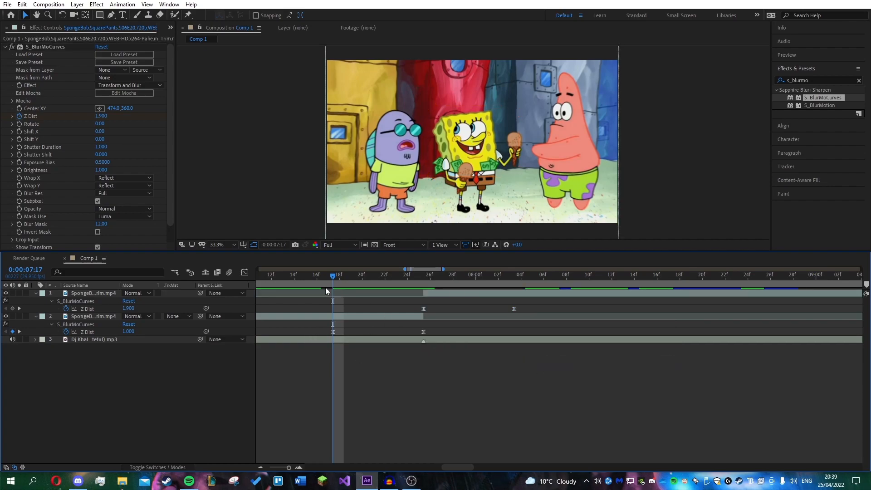
click(367, 275)
key(space)
key(space)
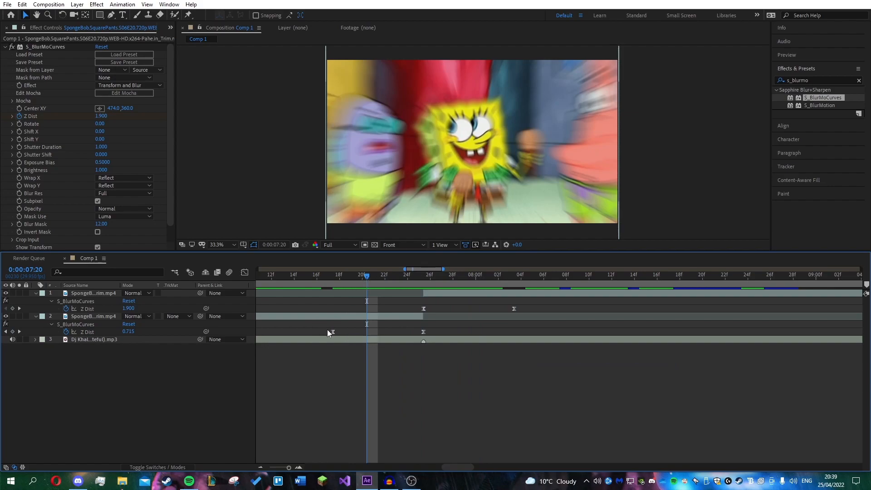
- In the Graph Editor, reshape the outgoing clip's Z Dist curve to start flat and drop steeply at the cut
click(87, 332)
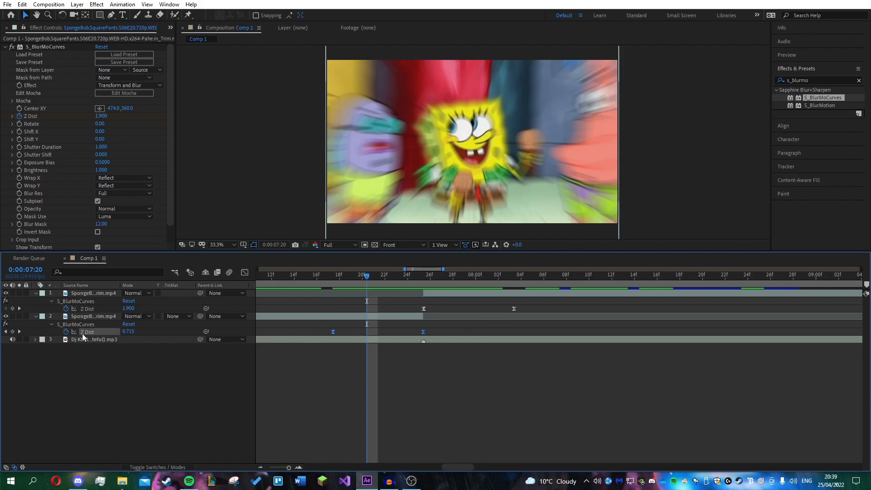
click(244, 272)
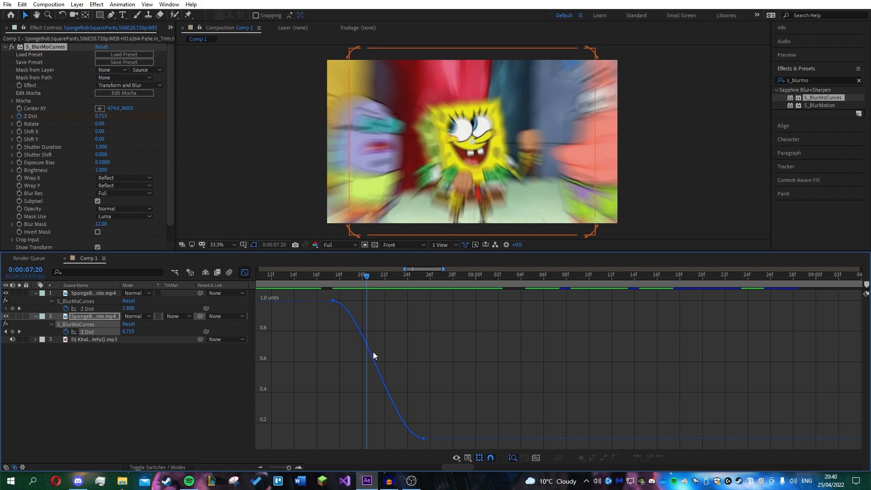
click(373, 352)
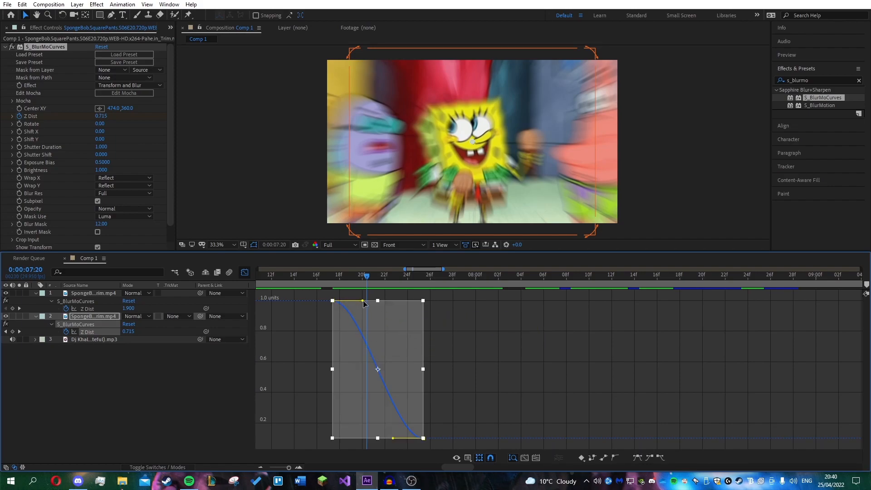
drag(364, 304, 418, 302)
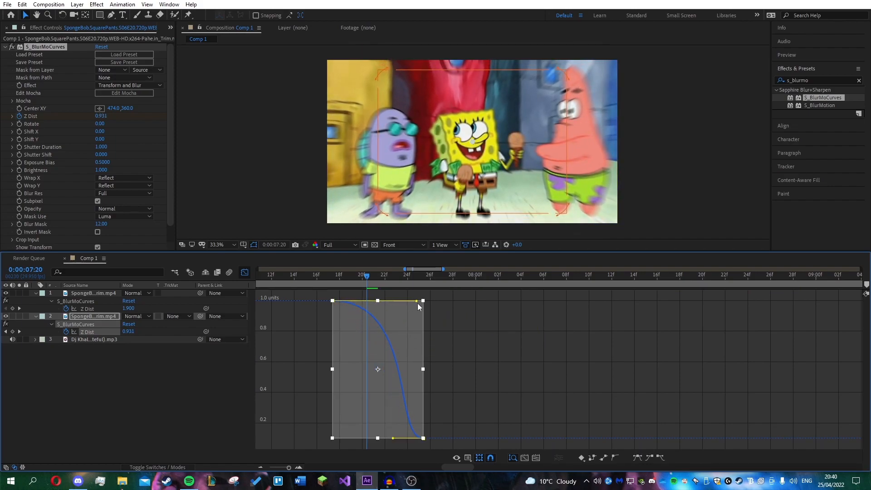
drag(394, 440, 421, 320)
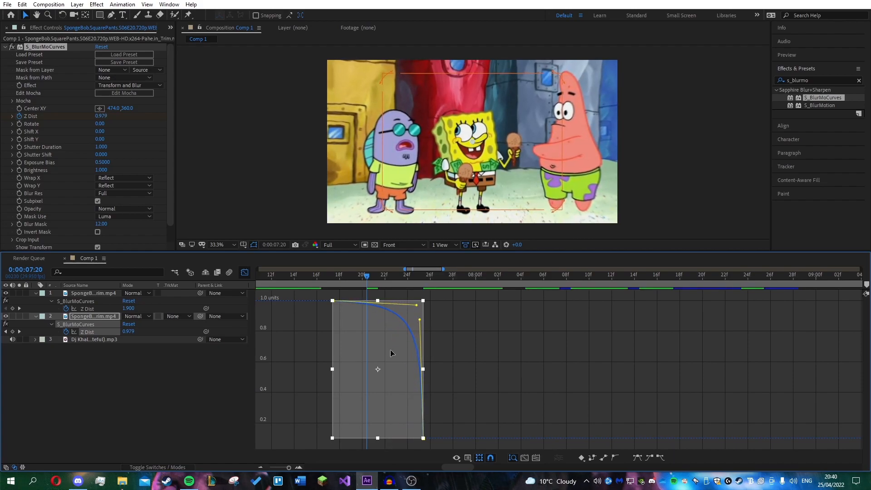
- Reshape the incoming clip's Z Dist curve to fall steeply right after the cut and level off towards its last keyframe
click(87, 310)
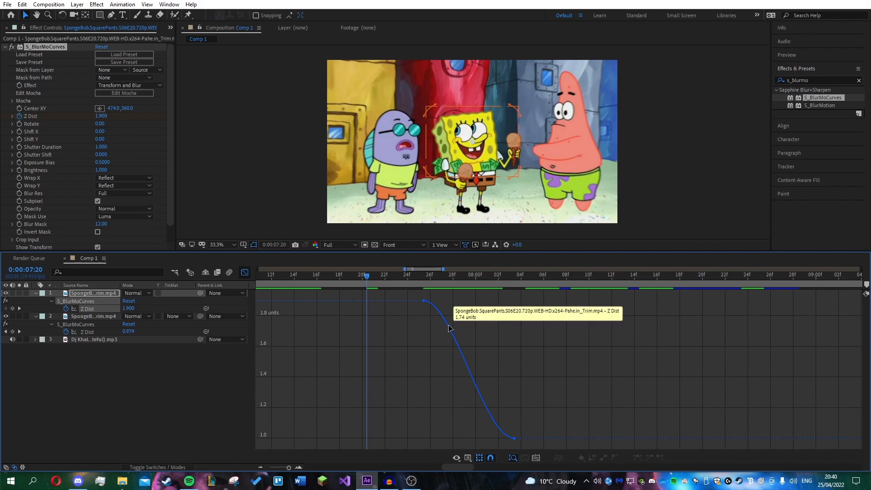
click(443, 338)
drag(450, 319, 426, 412)
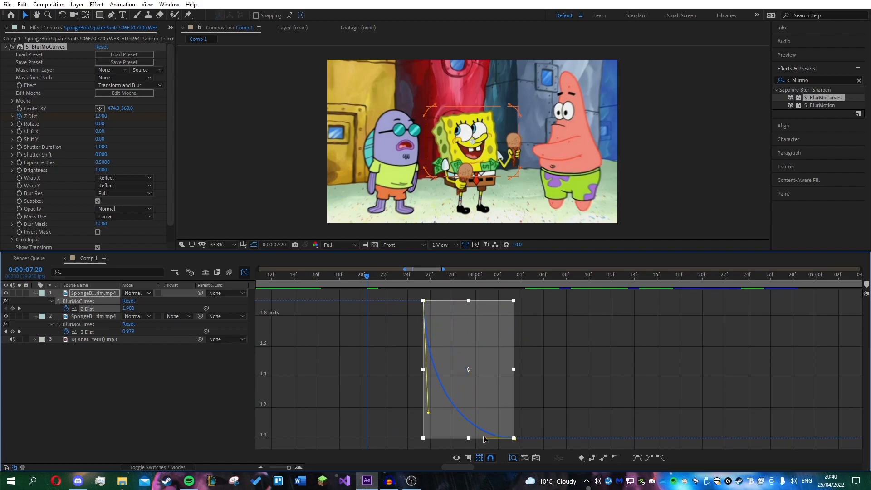
drag(485, 439, 428, 421)
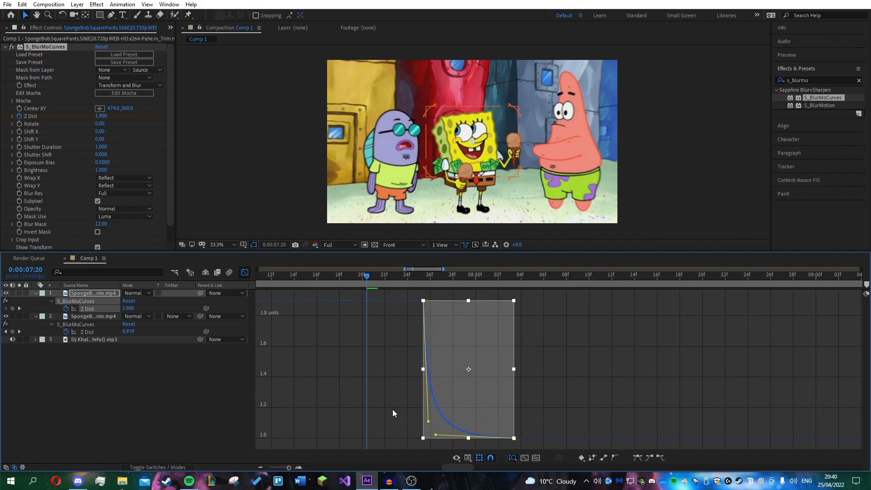
- Compare the Z Dist curves of the two clips in the Graph Editor
click(85, 317)
click(86, 309)
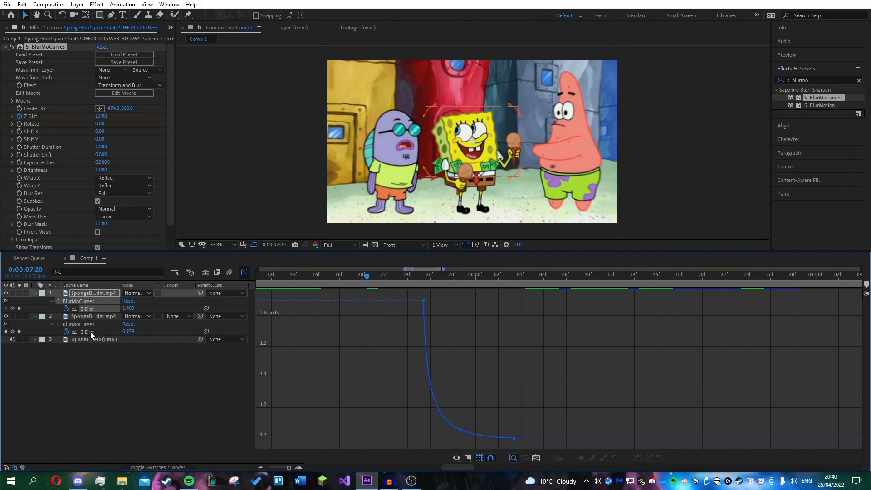
click(90, 333)
click(91, 309)
click(90, 332)
click(89, 309)
click(90, 331)
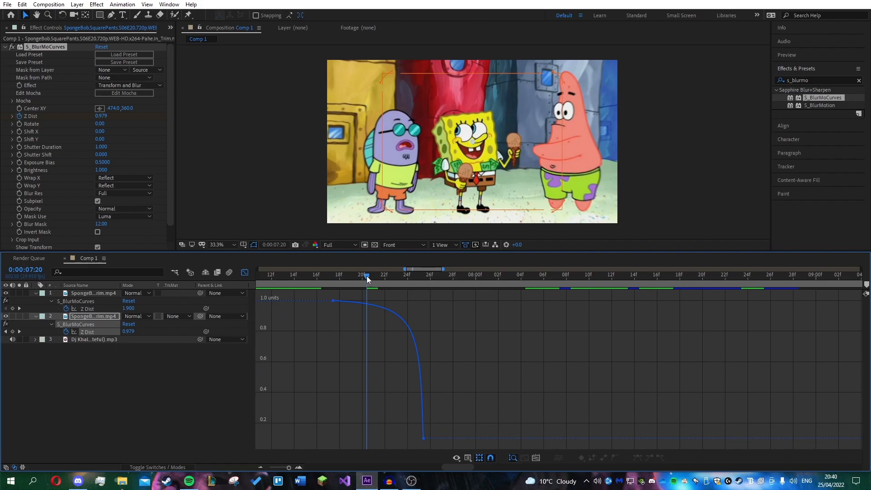
- Close the Graph Editor and apply the Warp distort effect to both video clips
click(244, 272)
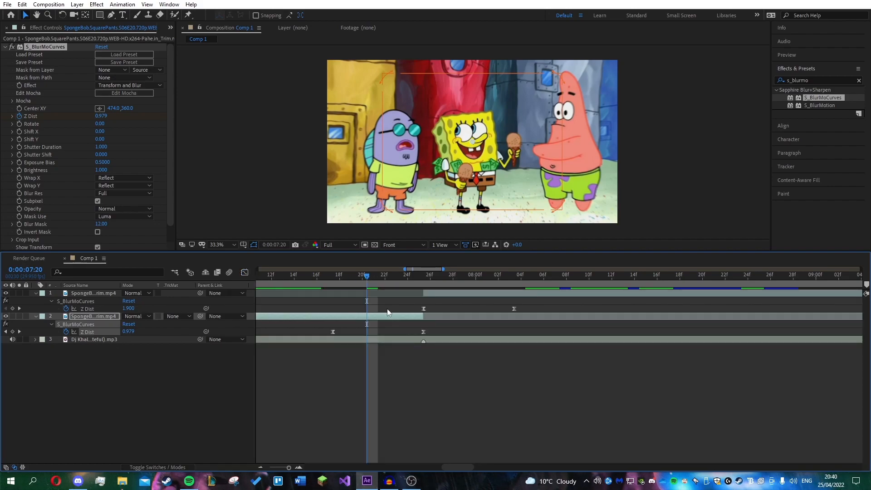
click(433, 383)
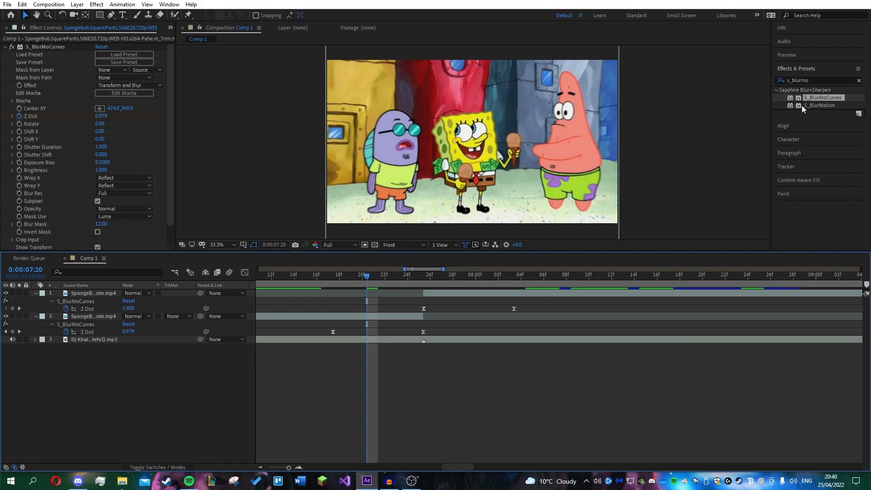
click(816, 80)
text(warp)
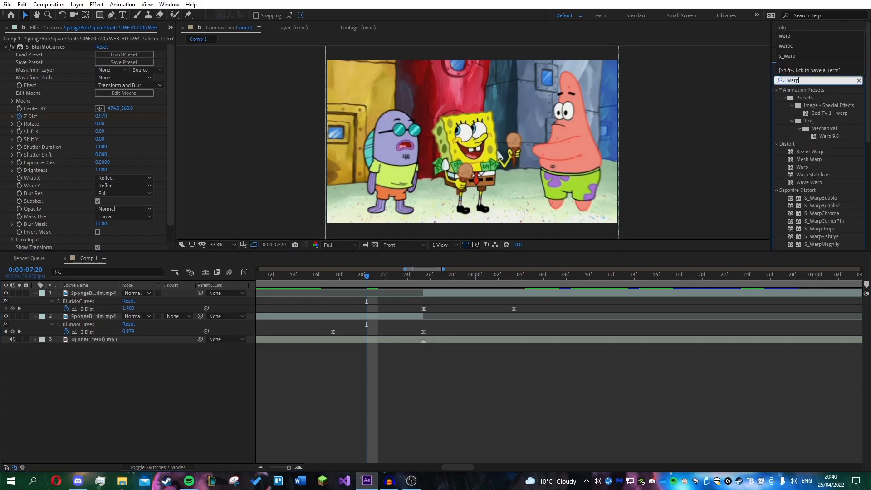
drag(802, 167, 444, 294)
click(407, 329)
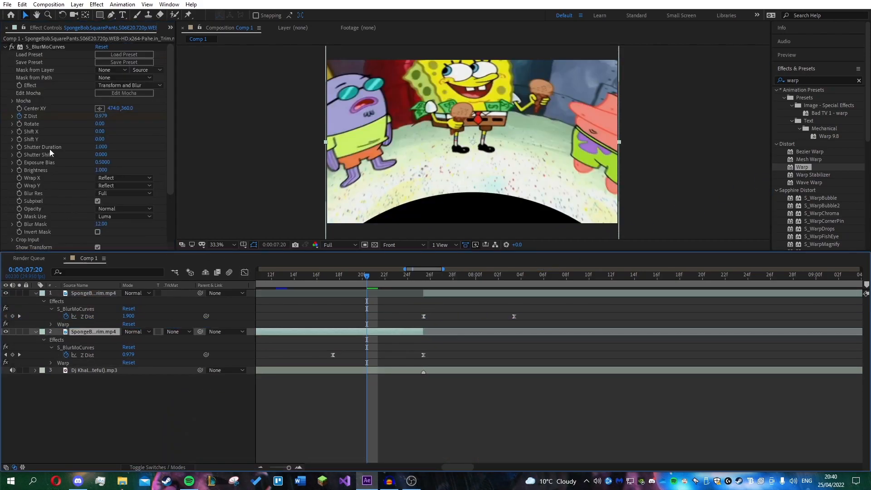
- Set the Warp Style to FishEye on both the outgoing clip (layer 2) and the incoming clip (layer 1)
click(5, 46)
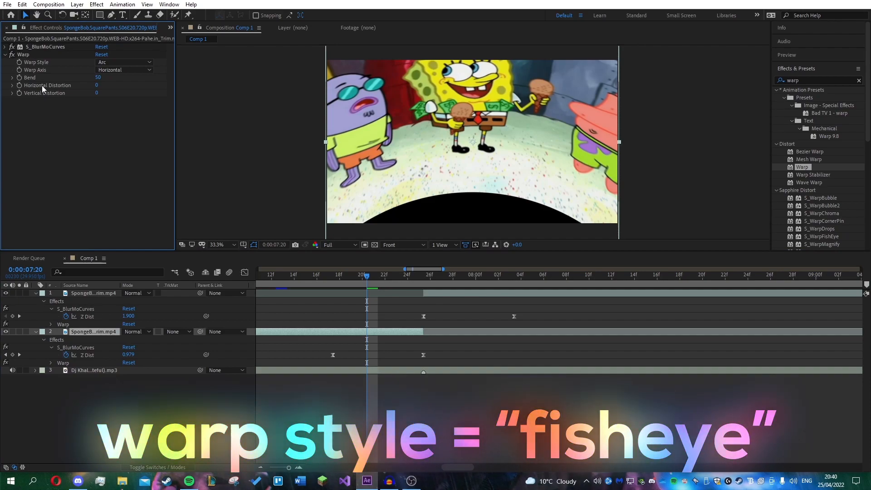
click(124, 62)
click(132, 183)
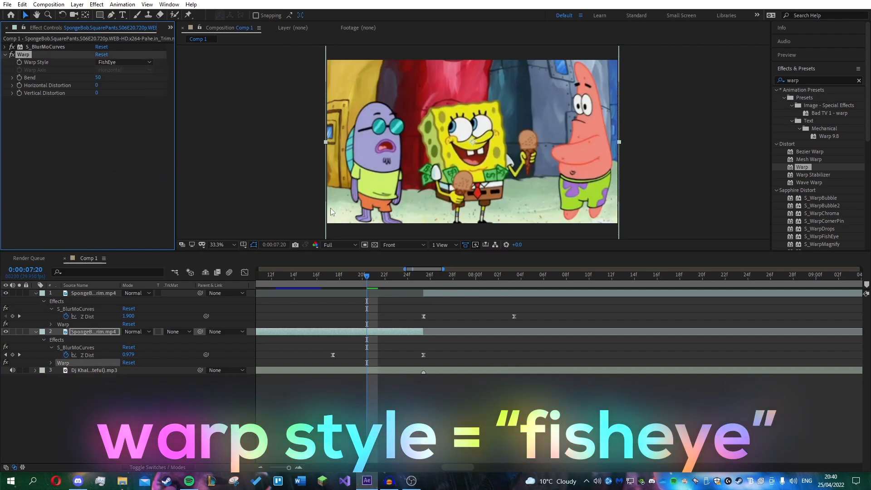
click(432, 292)
click(5, 46)
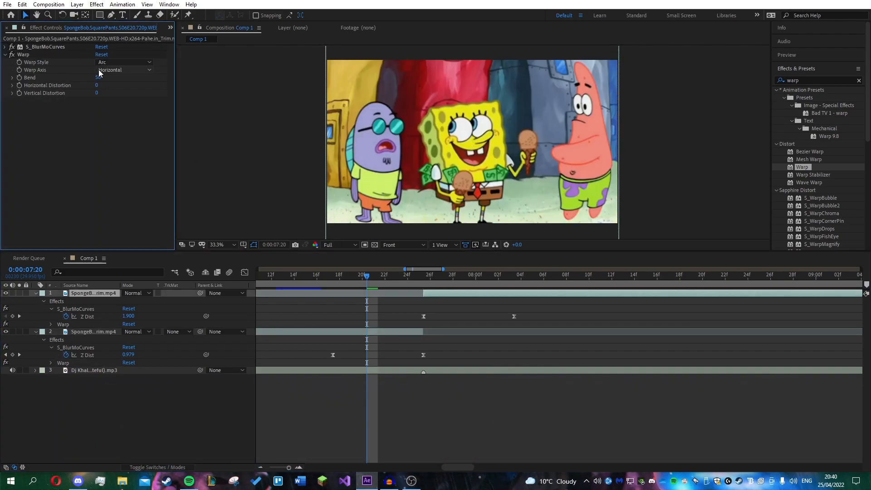
click(132, 62)
click(132, 182)
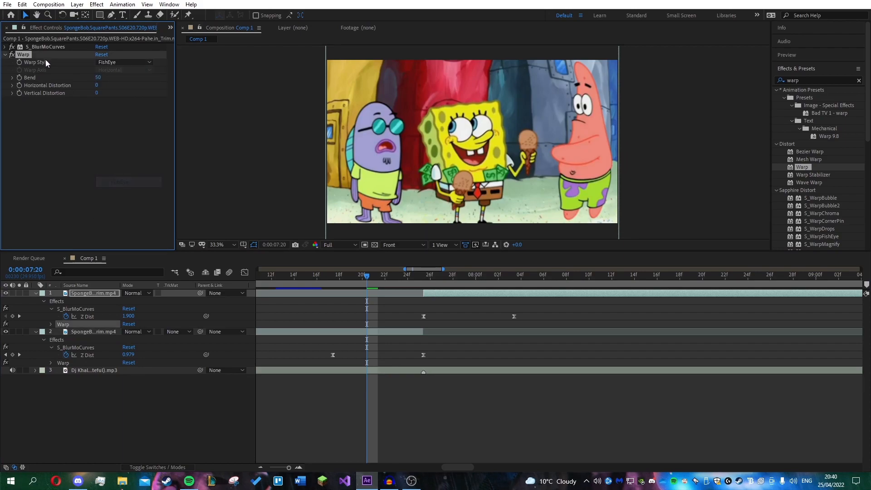
- Add a Warp Bend keyframe of 0 to the outgoing clip at its first Z Dist keyframe, 0:00:07:17
drag(370, 281, 337, 281)
click(333, 356)
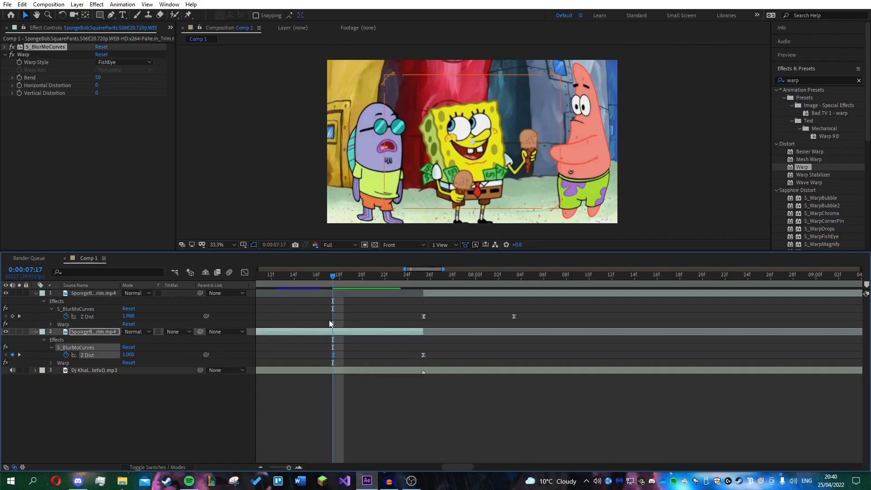
click(97, 77)
text(0)
key(Return)
- Add a Warp Bend keyframe of -80 to the outgoing clip at the cut, 0:00:07:25
drag(333, 282, 423, 283)
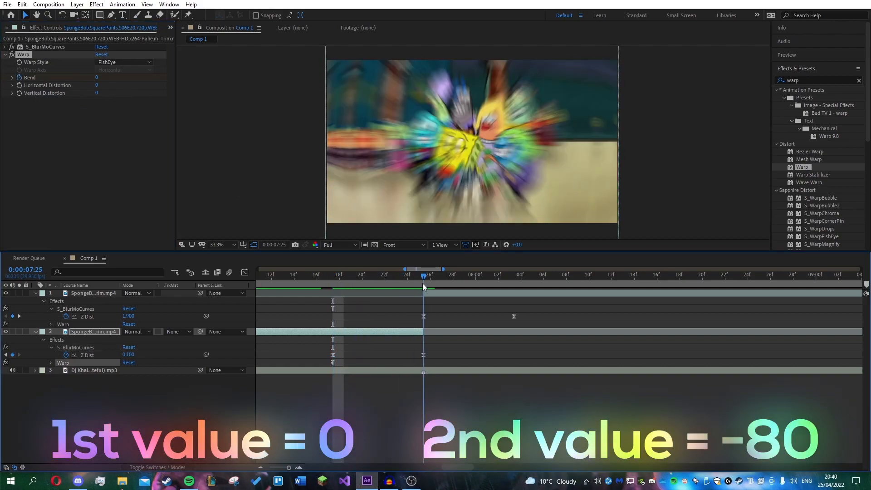
click(96, 78)
text(-80)
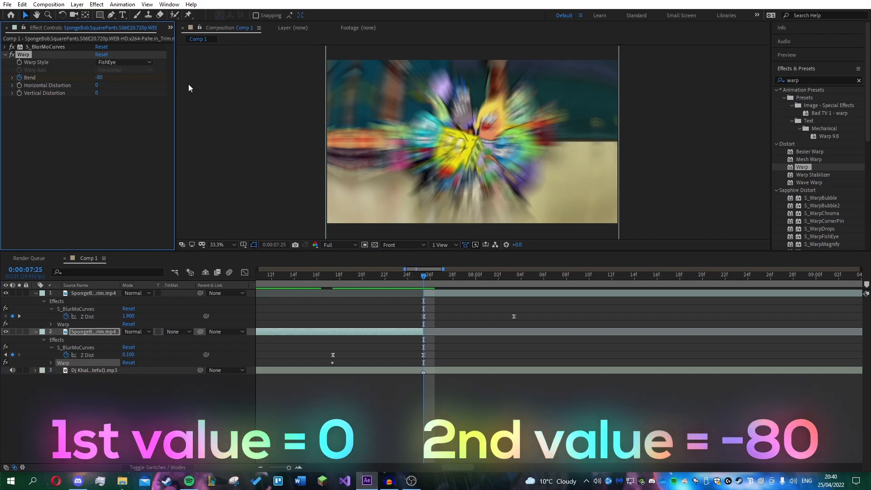
key(Return)
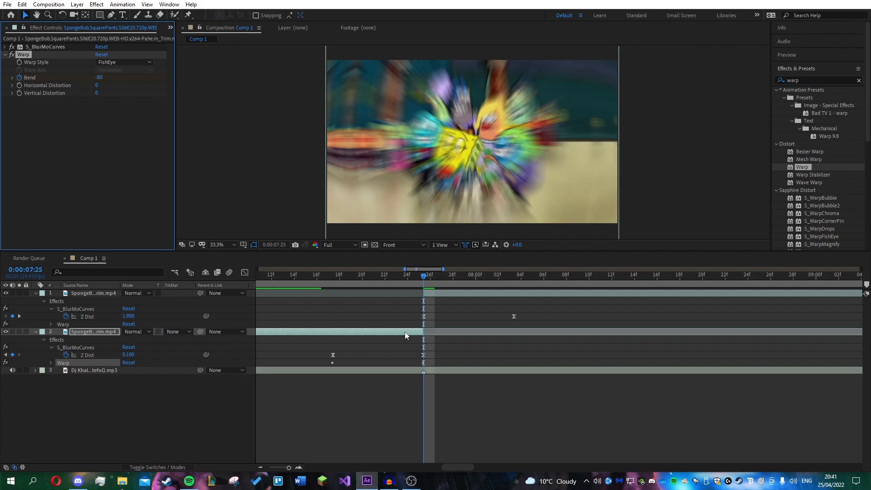
- Reveal the outgoing clip's modified properties and apply Easy Ease to both Bend keyframes
key(u)
key(u)
drag(307, 378, 444, 406)
key(F9)
click(363, 390)
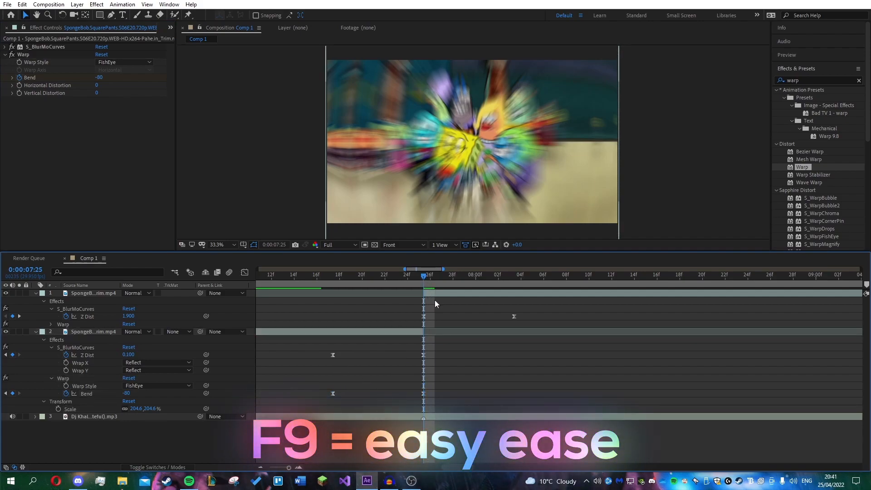
- Add a Warp Bend keyframe of -80 to the incoming clip (layer 1) at the cut, 0:00:07:25
click(434, 293)
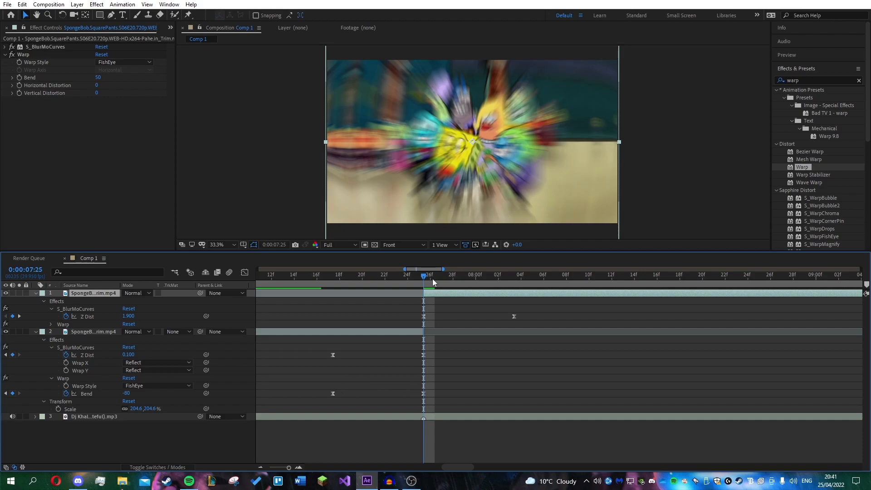
key(space)
key(space)
click(97, 78)
text(-80)
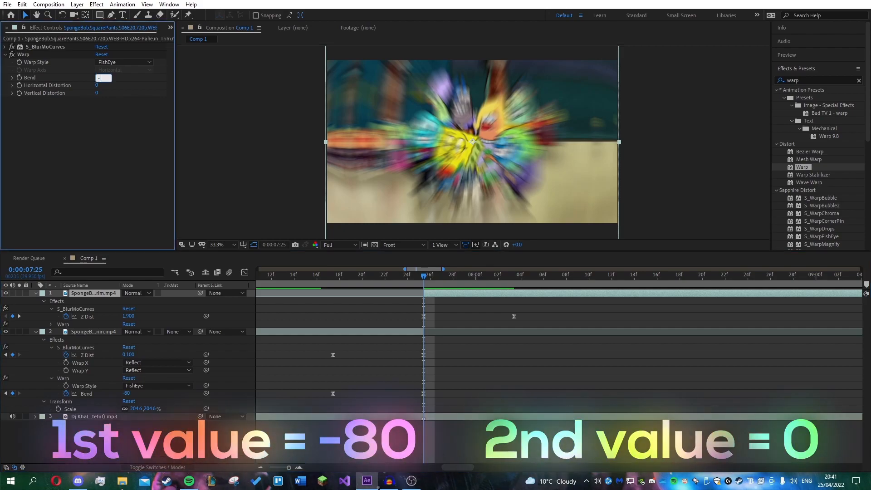
key(Return)
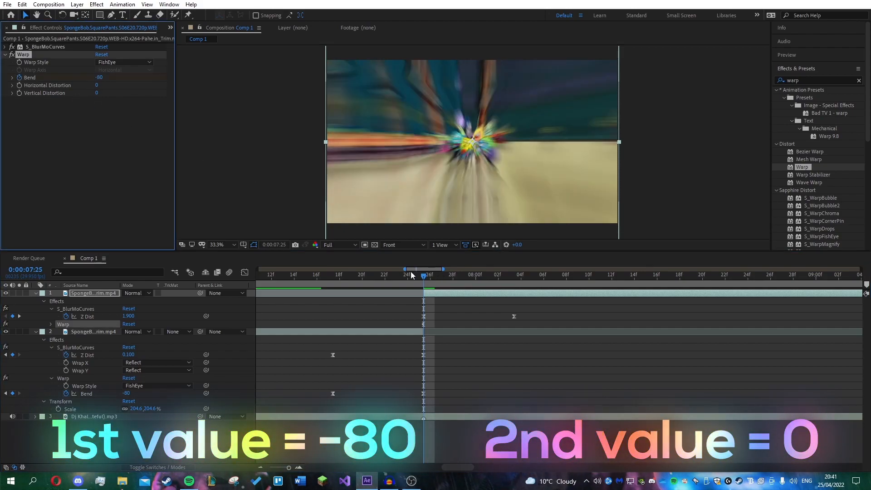
- Reveal the incoming clip's modified properties and add a Bend keyframe of 0 at its last Z Dist keyframe
key(u)
key(u)
key(space)
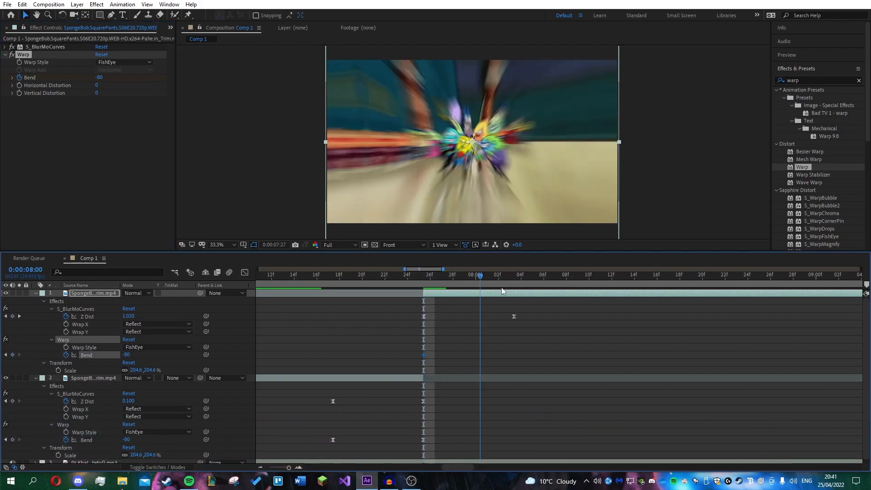
click(100, 77)
text(0)
key(Return)
- In the Graph Editor, reshape the outgoing clip's Bend curve to start flat and drop steeply at the cut
drag(505, 286, 356, 282)
click(95, 438)
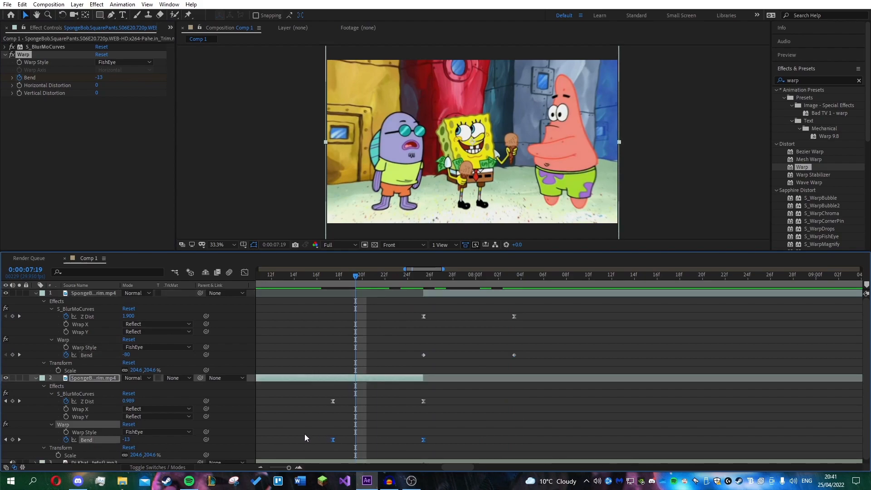
click(245, 272)
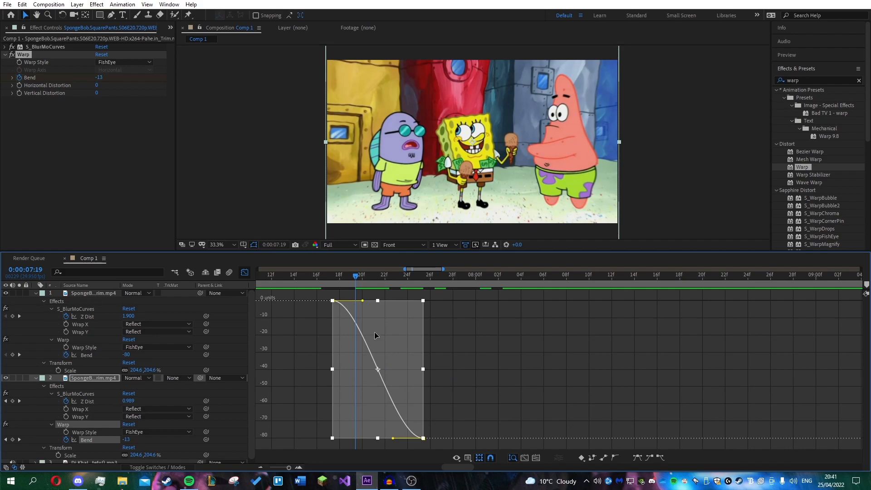
drag(393, 438, 424, 321)
drag(363, 301, 413, 309)
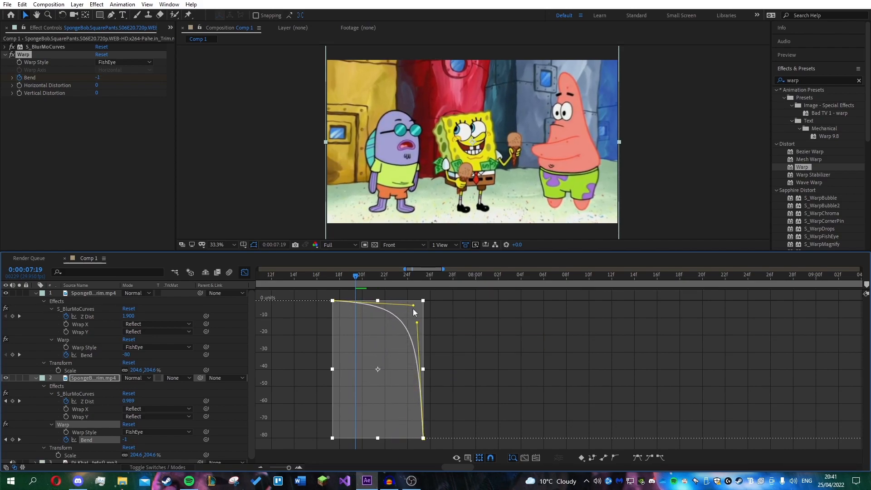
click(519, 363)
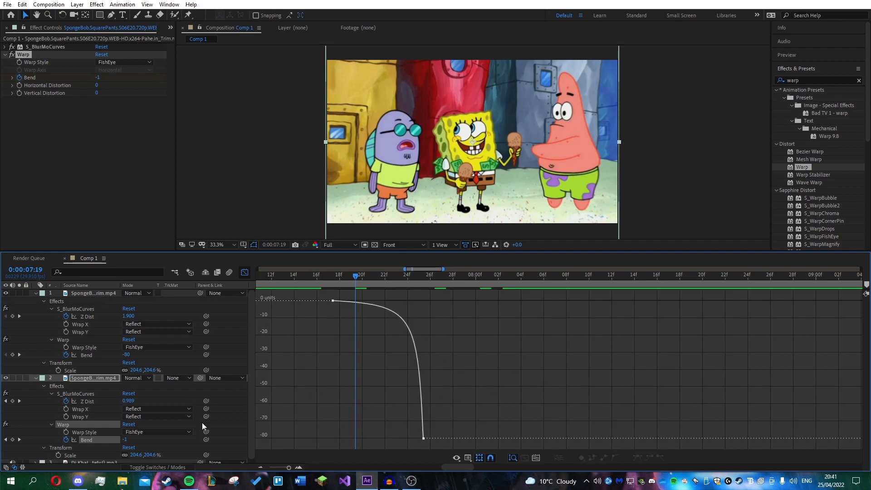
- Apply Easy Ease to the incoming clip's Bend keyframes and reshape the curve to rise steeply after the cut and level off
click(95, 356)
click(490, 336)
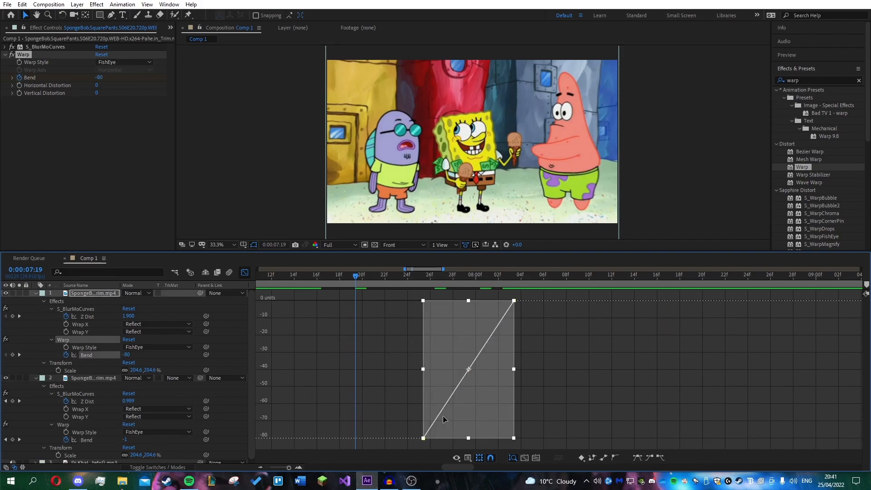
click(662, 459)
click(642, 459)
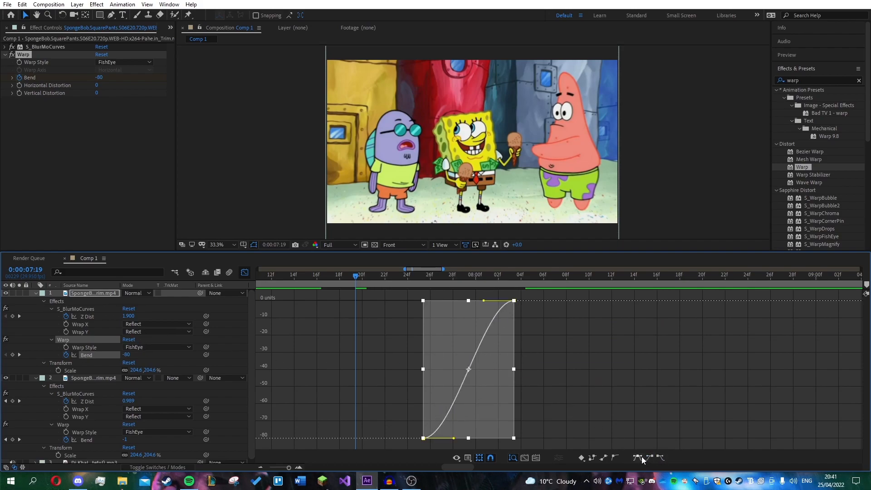
drag(454, 438, 461, 326)
drag(484, 301, 432, 322)
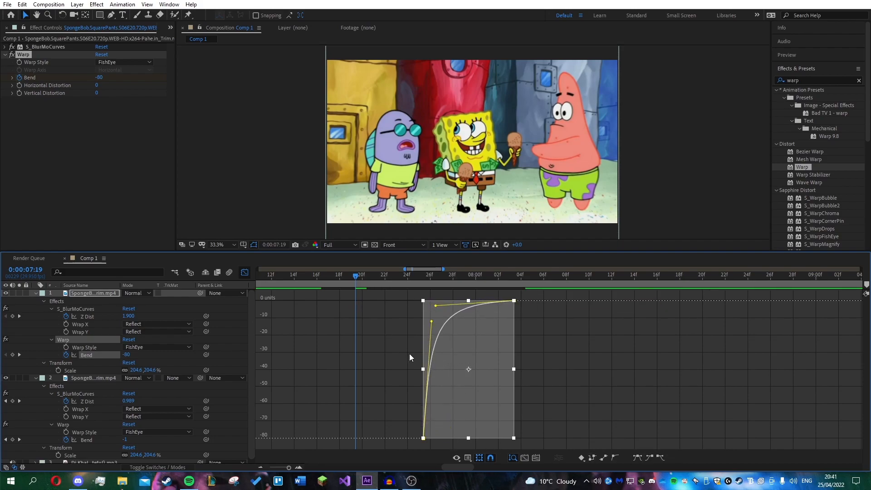
- Close the Graph Editor and collapse the properties of both clips in the timeline
scroll(407, 350, down, 3)
click(244, 272)
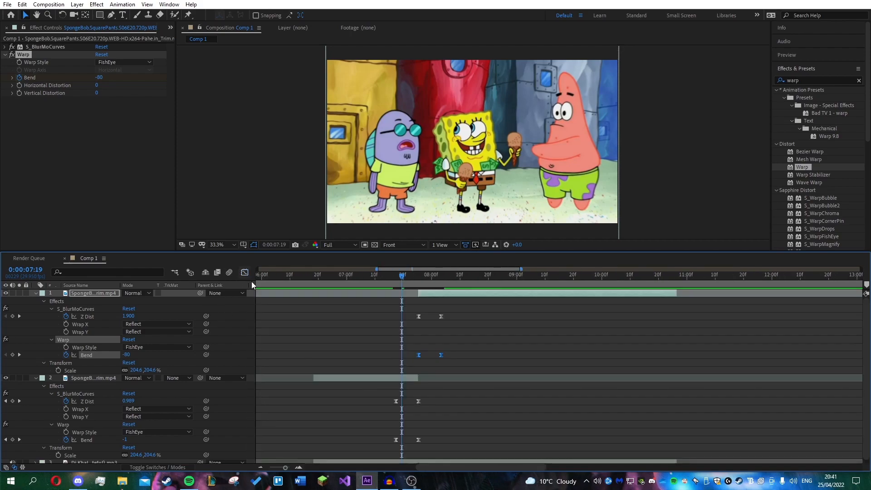
scroll(424, 304, down, 3)
key(u)
click(516, 368)
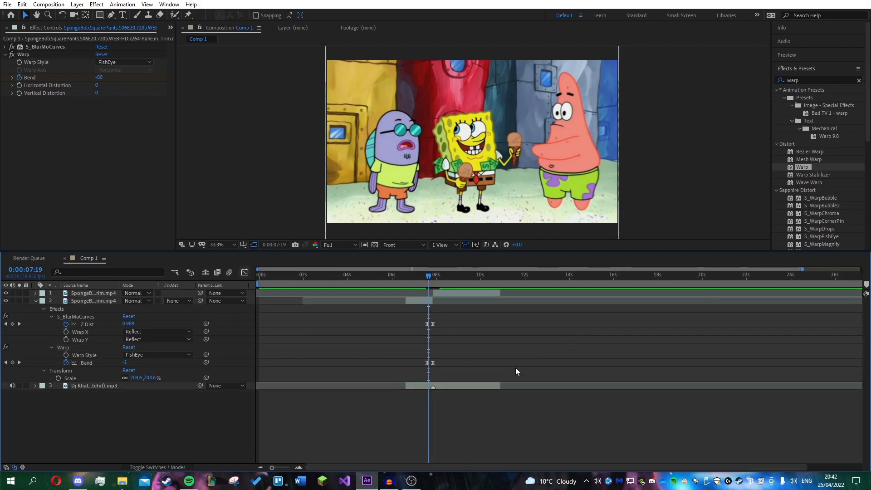
key(u)
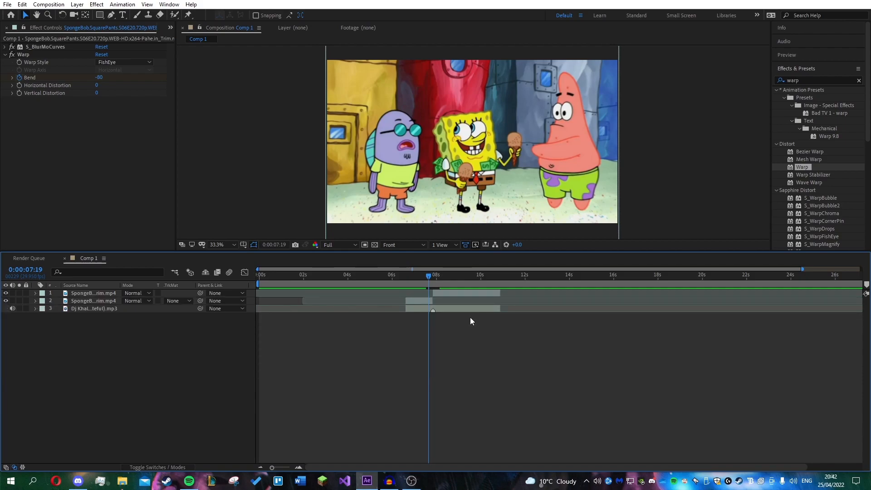
- Play and scrub through the cut between the two clips to preview the warped zoom transition
mouse_move(426, 283)
mouse_down()
mouse_move(423, 274)
mouse_move(437, 274)
mouse_move(417, 272)
mouse_up()
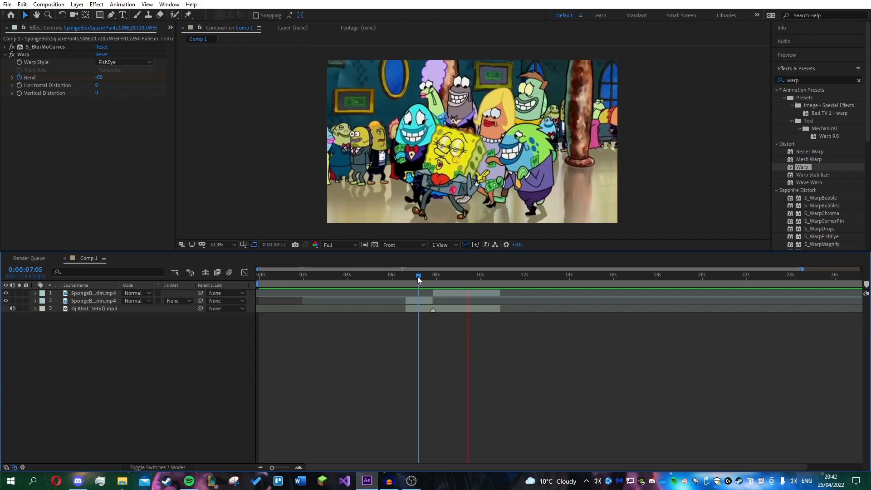
drag(418, 280, 443, 283)
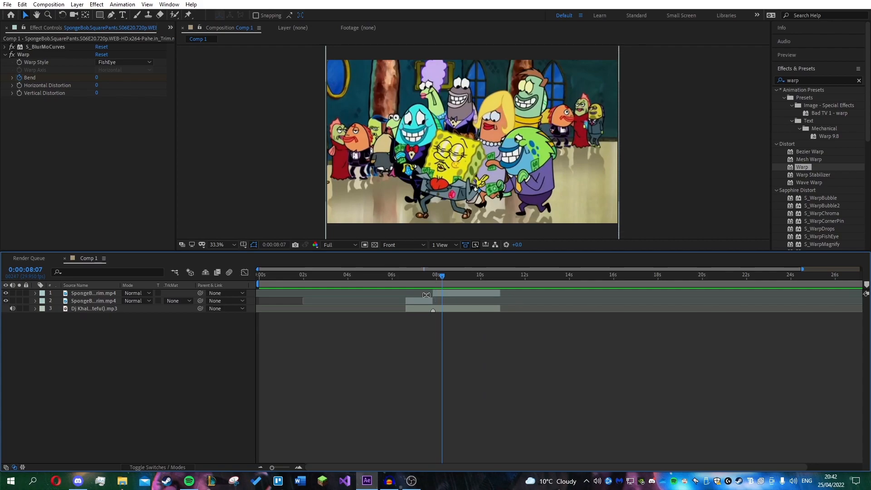
mouse_move(440, 278)
mouse_down()
mouse_move(430, 278)
mouse_move(447, 273)
mouse_move(427, 271)
mouse_up()
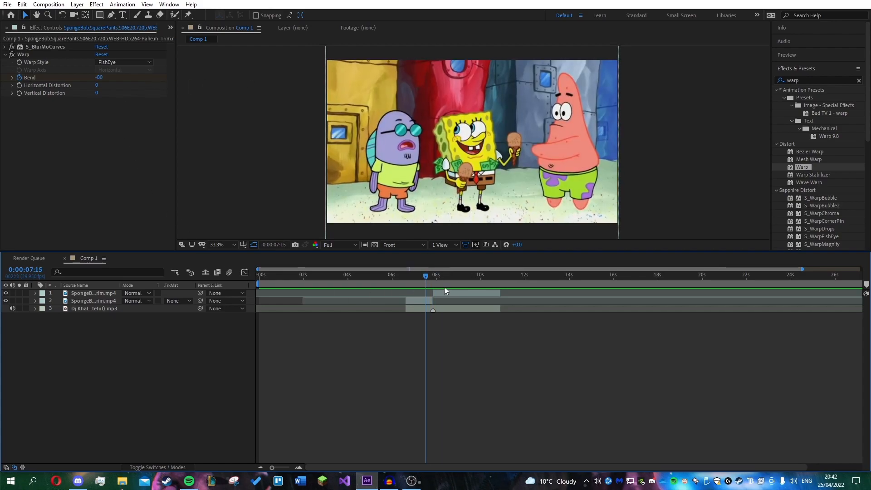
click(424, 285)
- Search the effects and presets for "zoom" and select the ZoomIN clip 2 preset
double_click(808, 81)
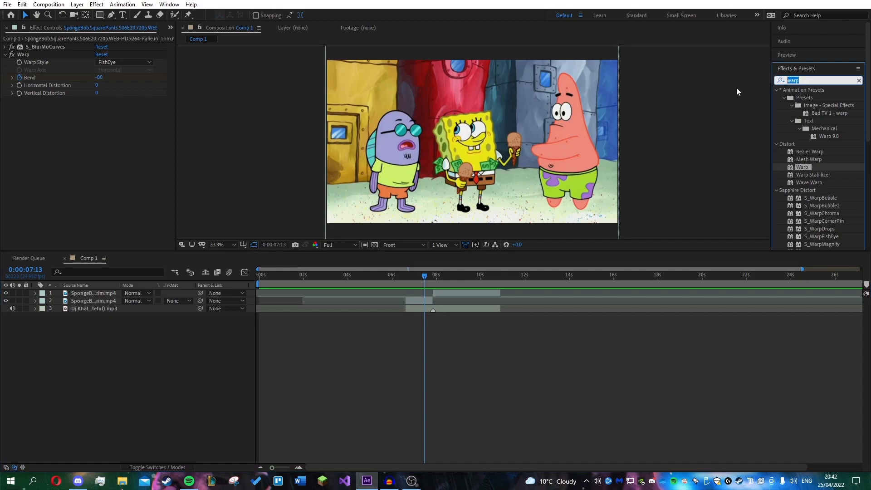
text(zoom)
mouse_move(824, 108)
mouse_down()
mouse_move(494, 284)
mouse_move(426, 302)
mouse_move(839, 105)
mouse_move(490, 299)
mouse_move(586, 270)
mouse_move(827, 110)
mouse_up()
click(828, 112)
click(620, 336)
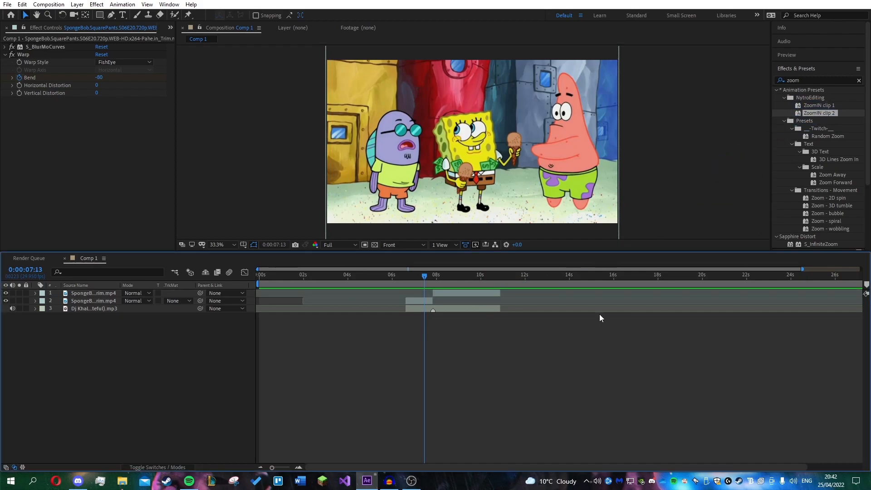